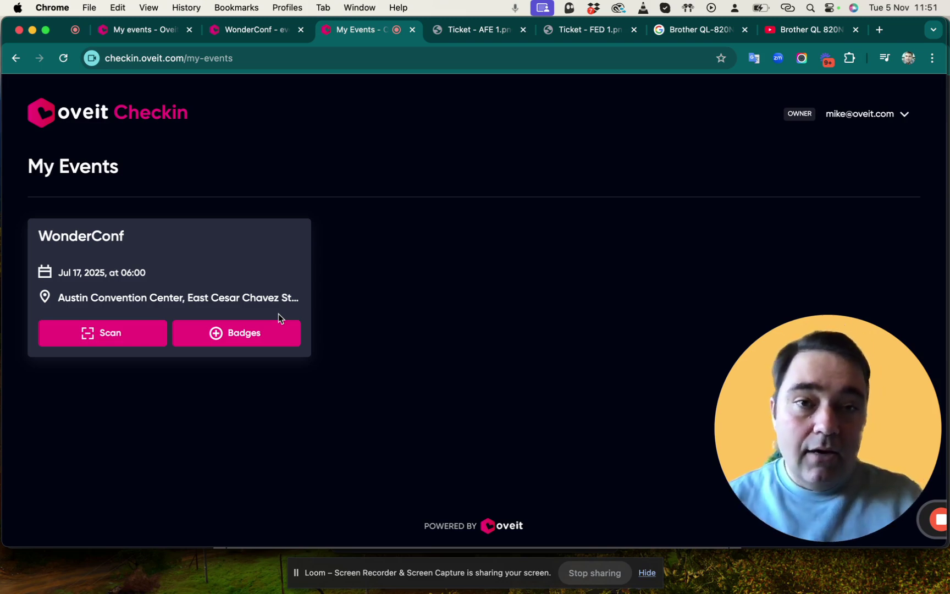
Open the settings of WonderConf's badge used for all ticket categories.
left_click(250, 334)
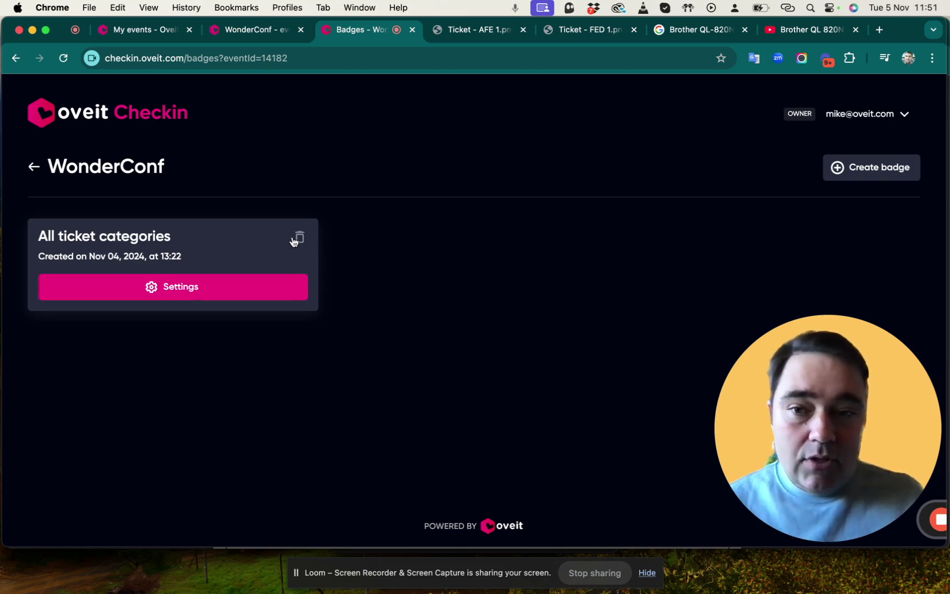
left_click(222, 290)
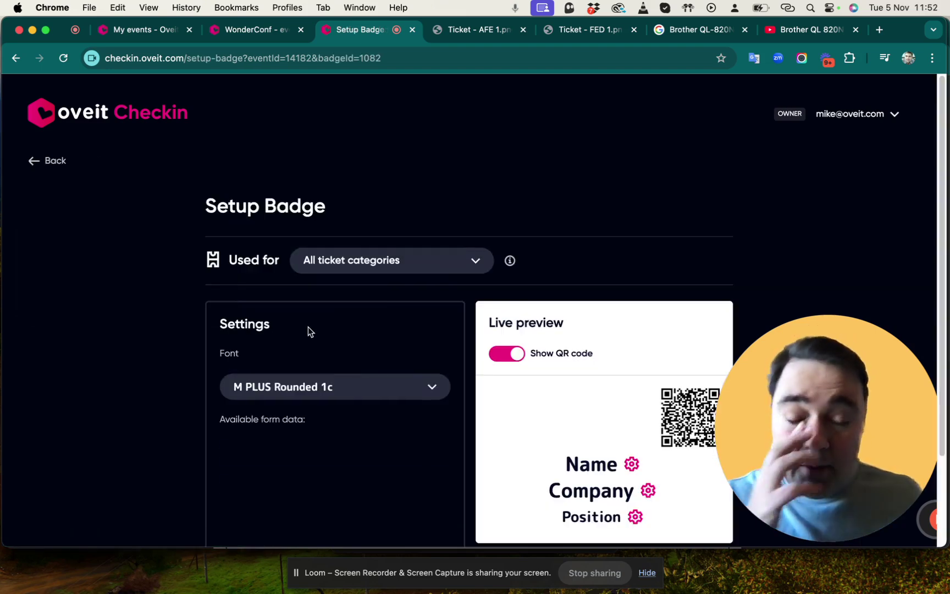
scroll(385, 258, "down", 4)
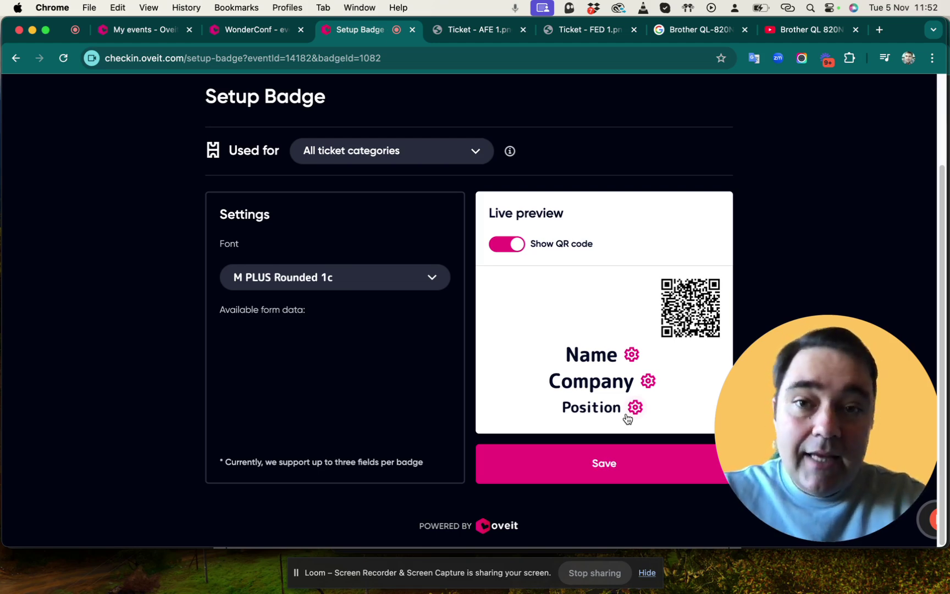
Remove the Name, Company and Position fields from the badge and turn off its QR code.
left_click(586, 355)
left_click_drag(598, 383, 374, 380)
left_click_drag(594, 409, 322, 417)
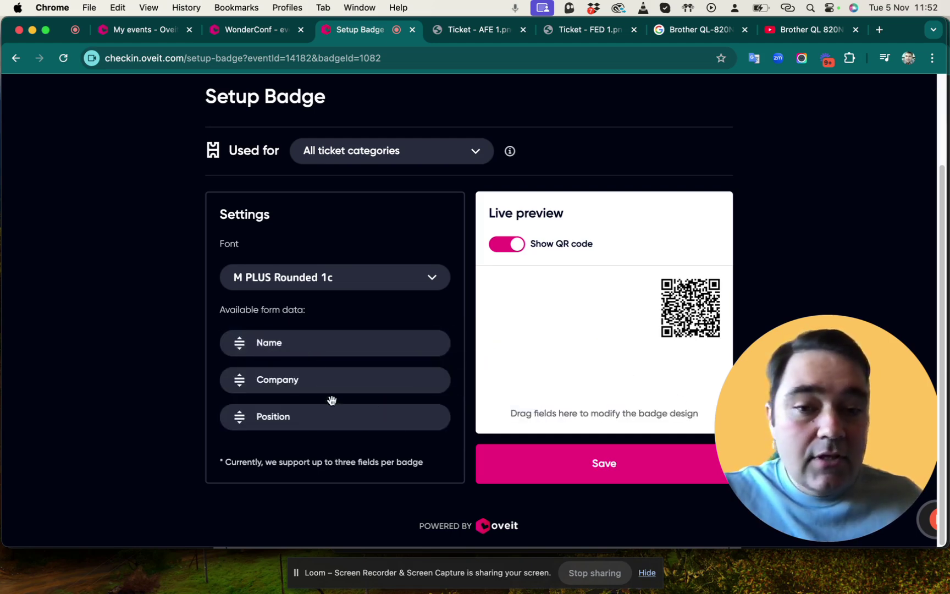
left_click(494, 248)
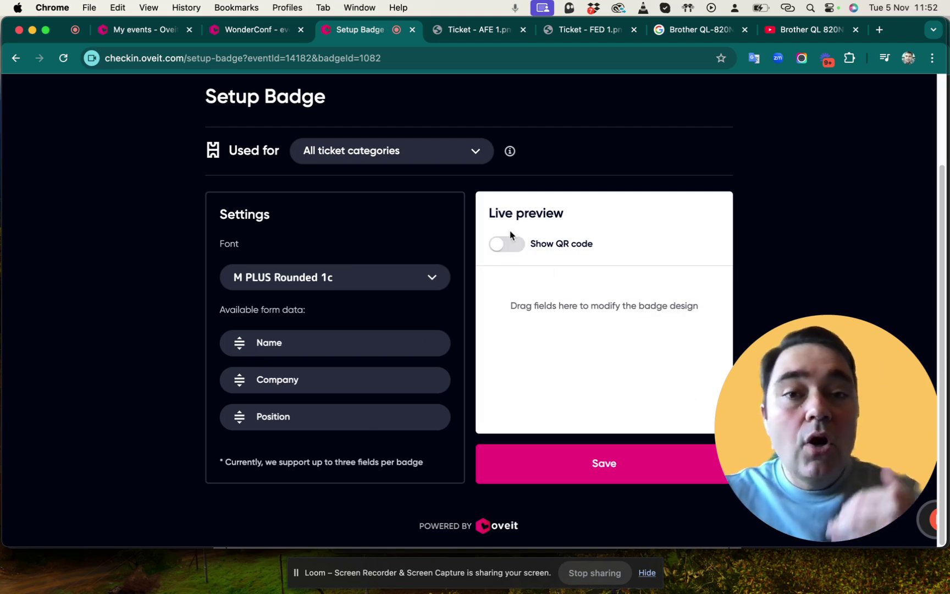
View the ticket categories the badge can be used for and set the badge font to PT Sans.
left_click(429, 158)
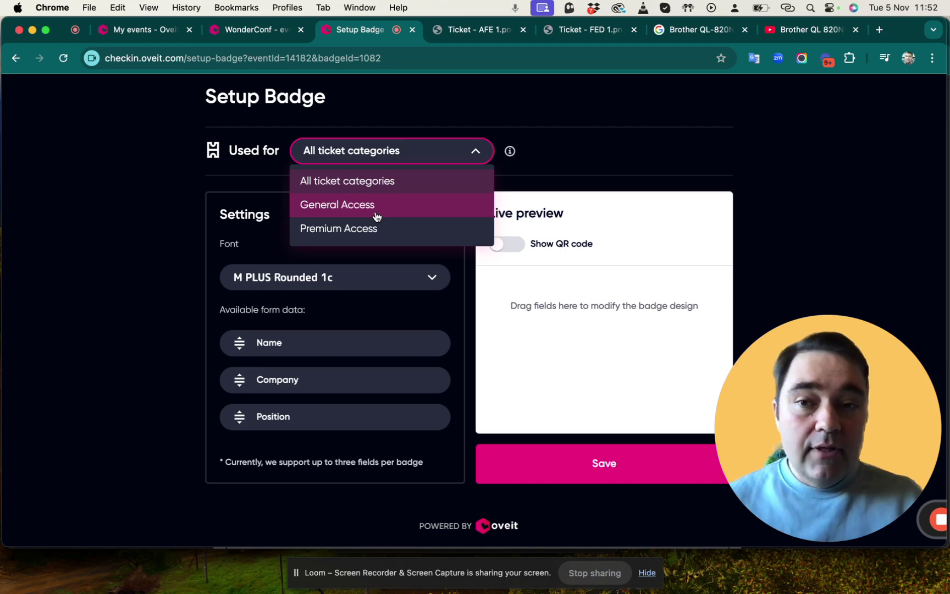
left_click(602, 148)
left_click(351, 285)
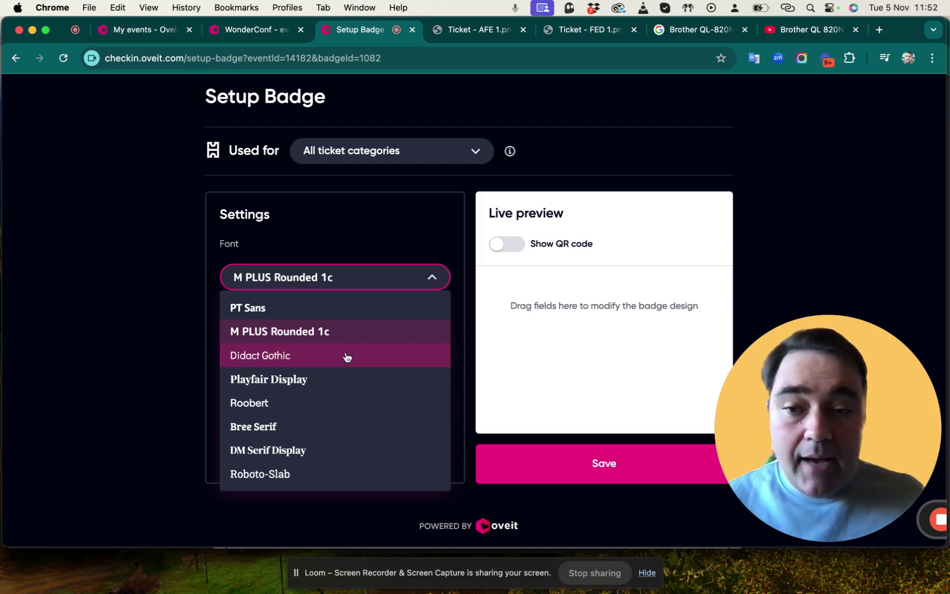
left_click(254, 311)
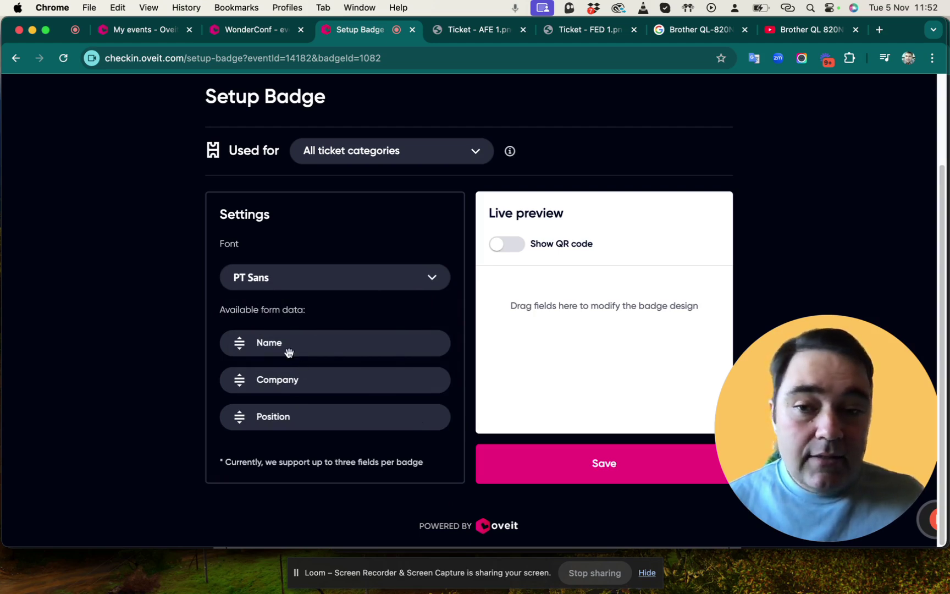
Add the Name, Company and Position fields to the badge in that order.
left_click_drag(258, 342, 512, 317)
left_click_drag(280, 344, 529, 340)
left_click_drag(305, 345, 581, 370)
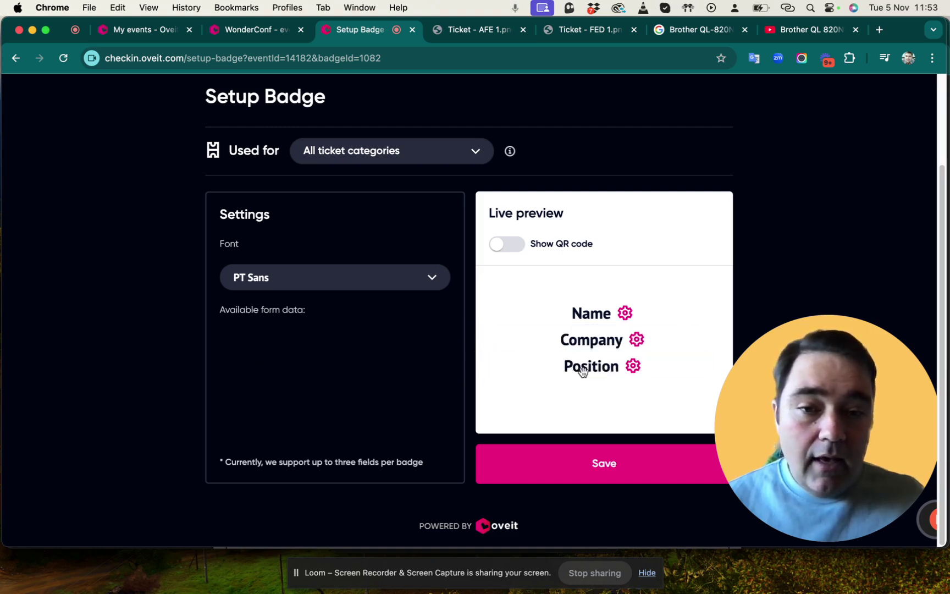
Set the Name and Company fields on the badge to the largest text size.
left_click(624, 315)
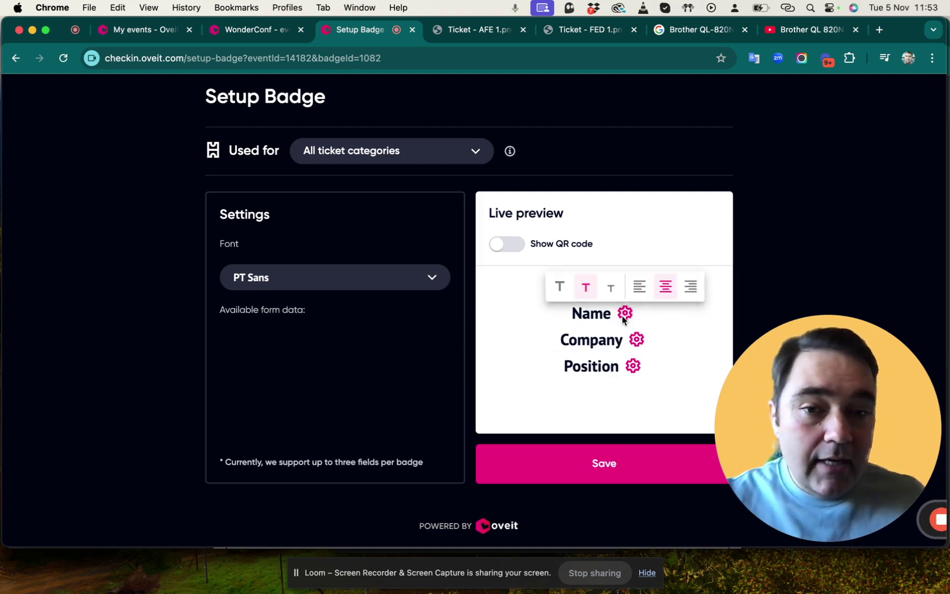
left_click(558, 287)
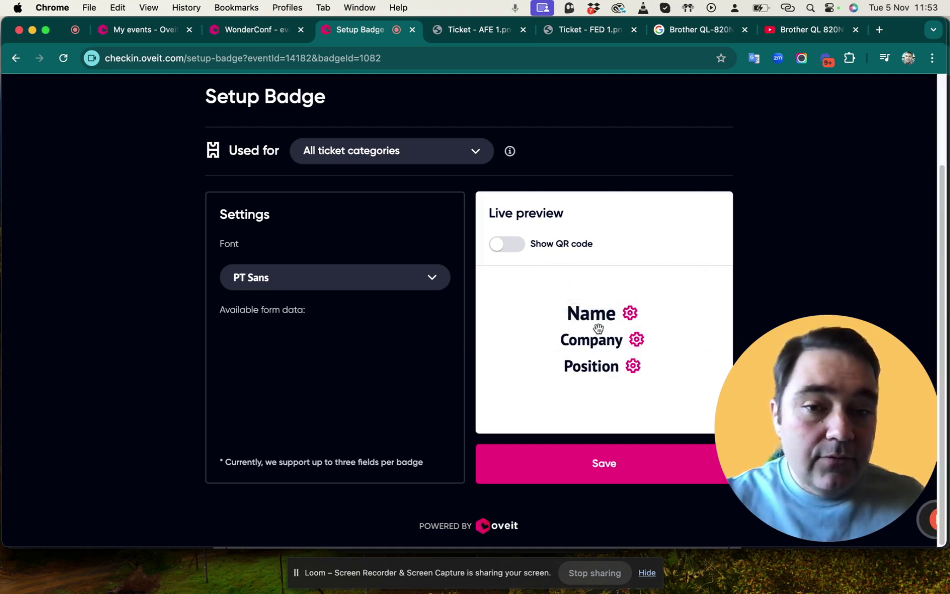
left_click(636, 339)
left_click(571, 313)
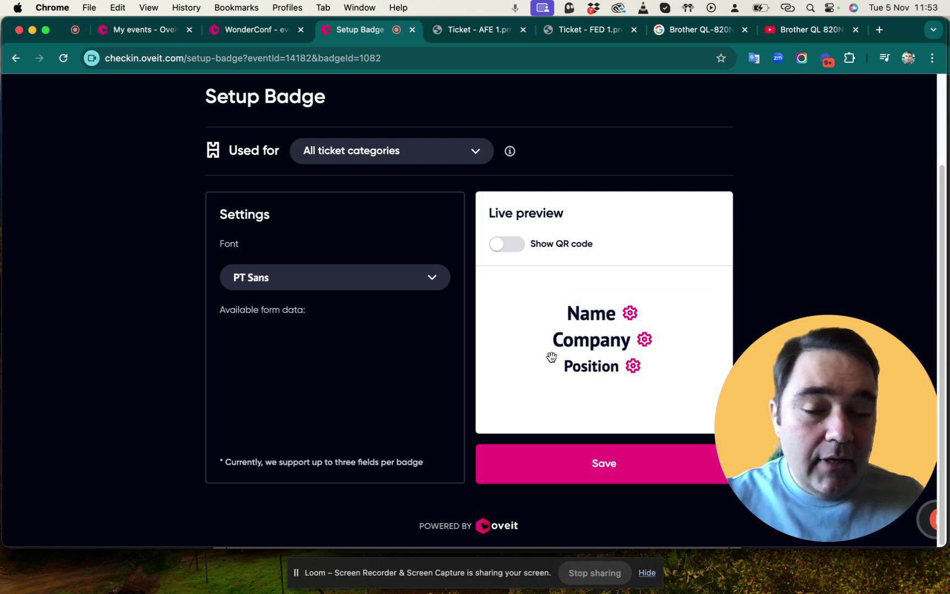
Try left and right alignment for the badge's Position field and return it to centre alignment.
left_click(633, 366)
left_click(648, 340)
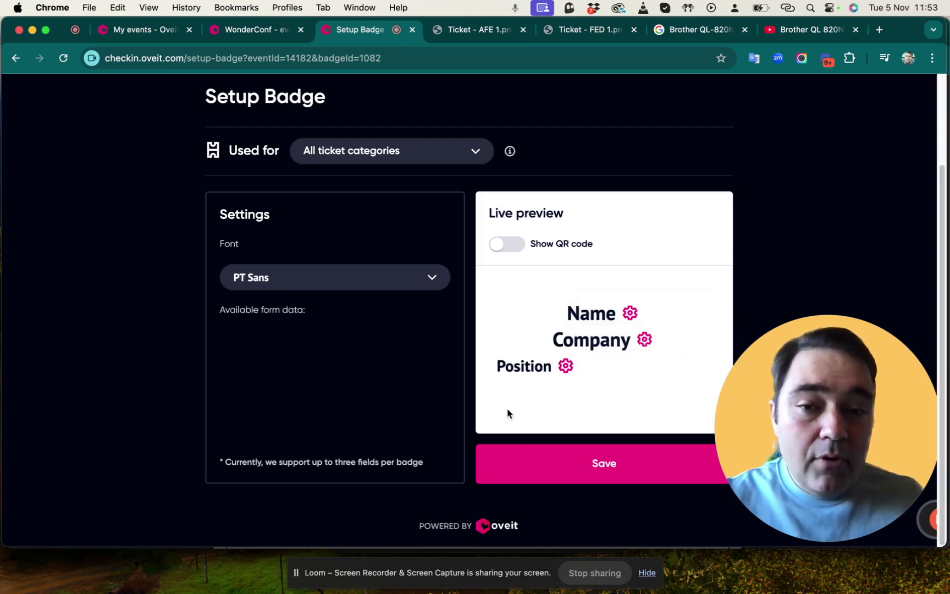
left_click(566, 366)
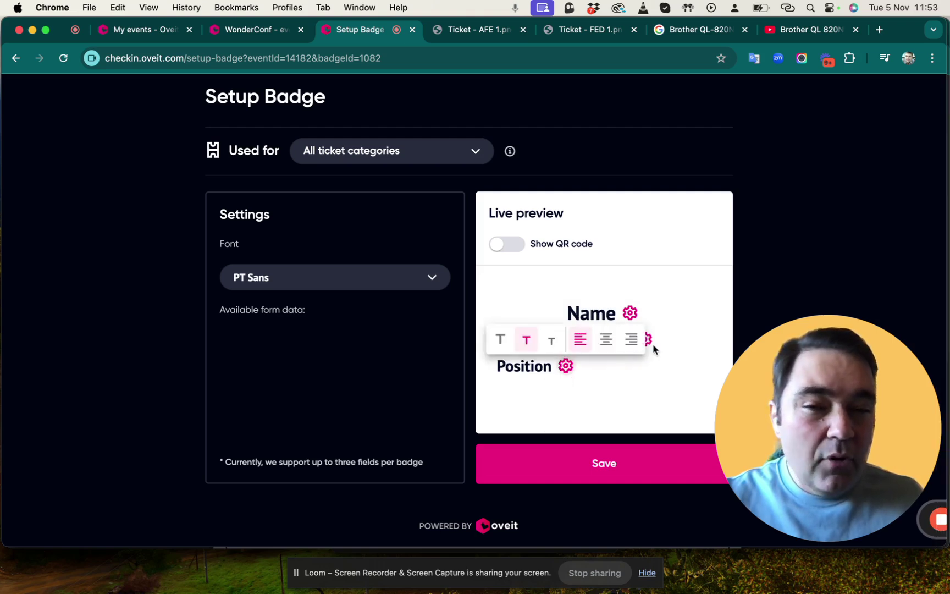
left_click(635, 340)
left_click(699, 366)
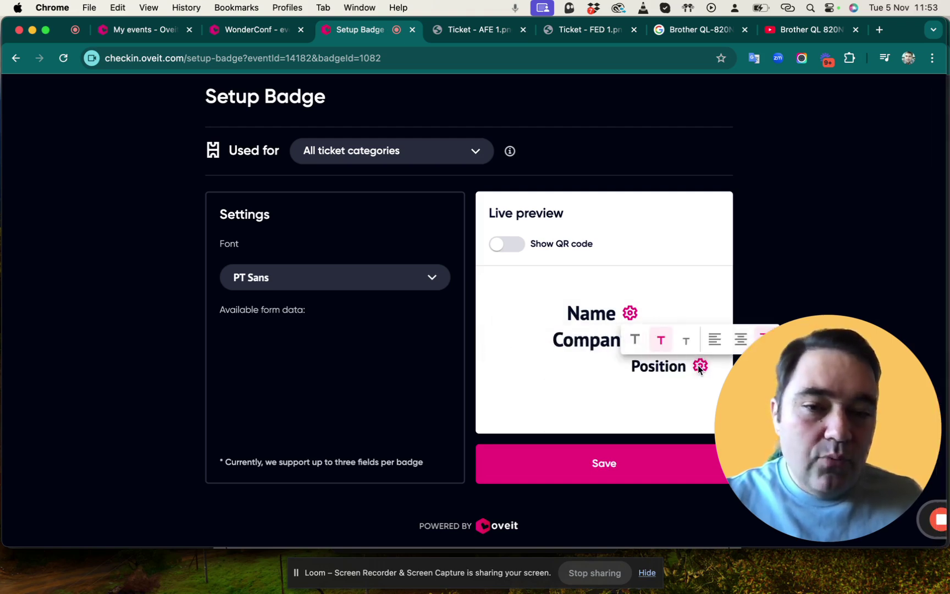
left_click(740, 340)
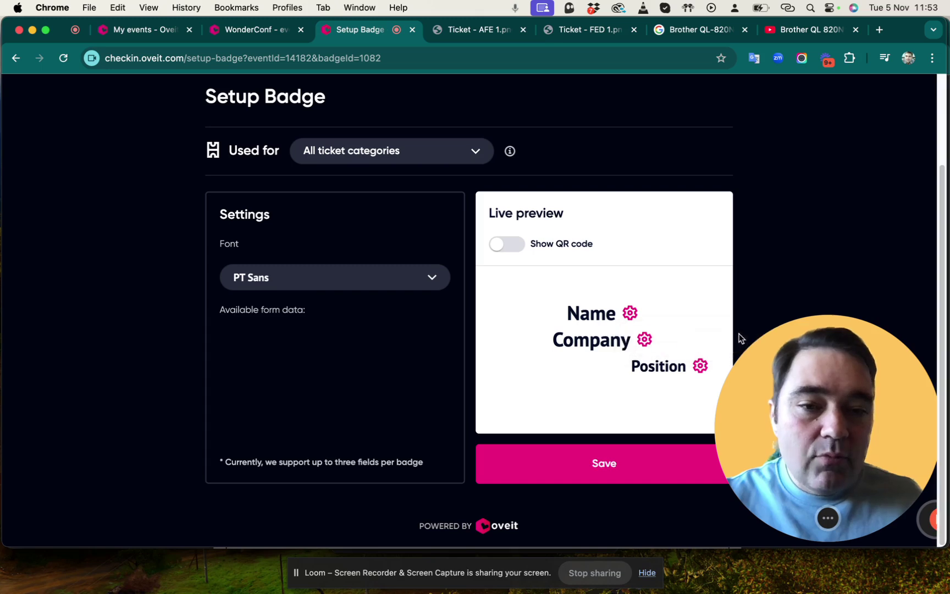
left_click_drag(836, 374, 828, 170)
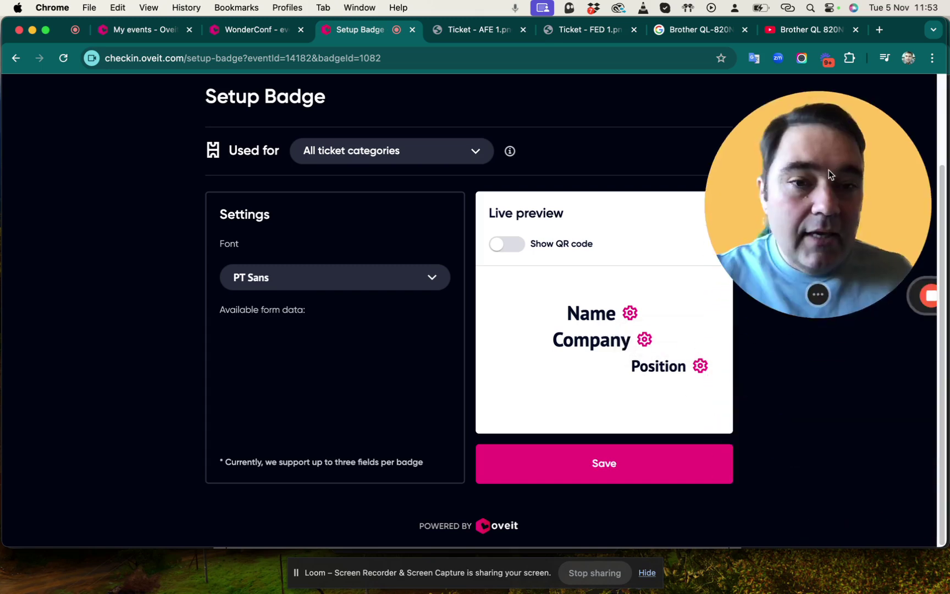
left_click(700, 366)
left_click(738, 340)
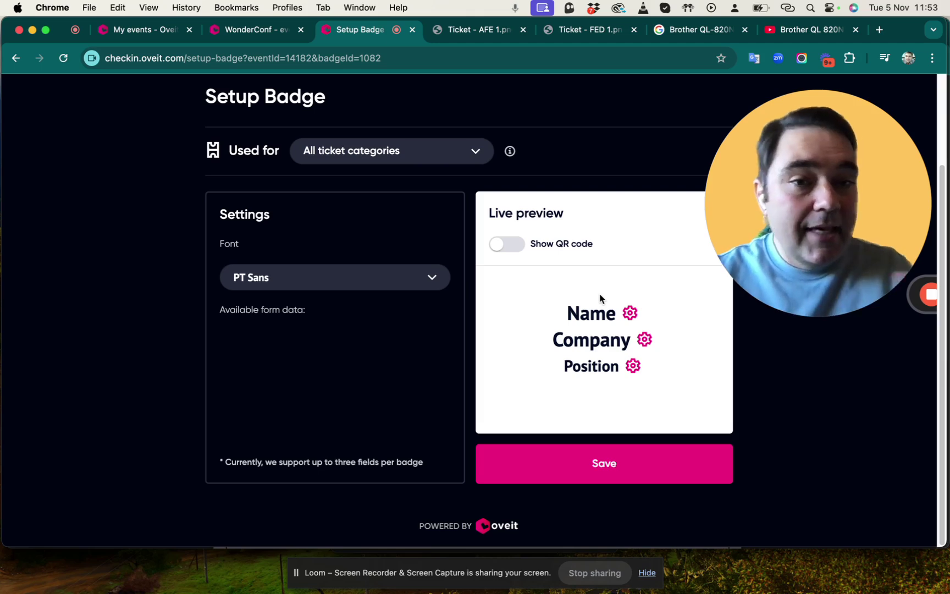
Turn on the badge's QR code and save the badge design, leaving the badge setup.
left_click(516, 252)
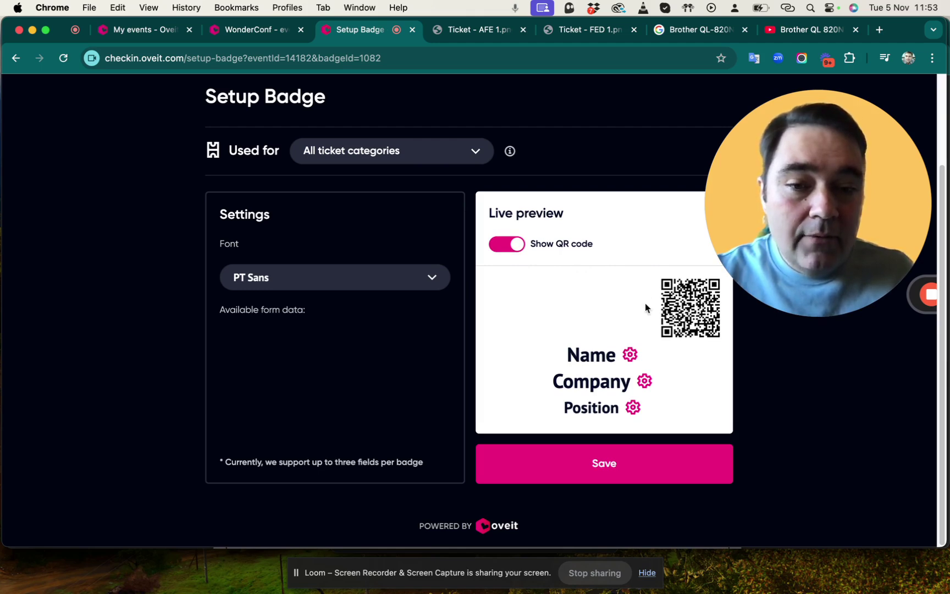
left_click(616, 468)
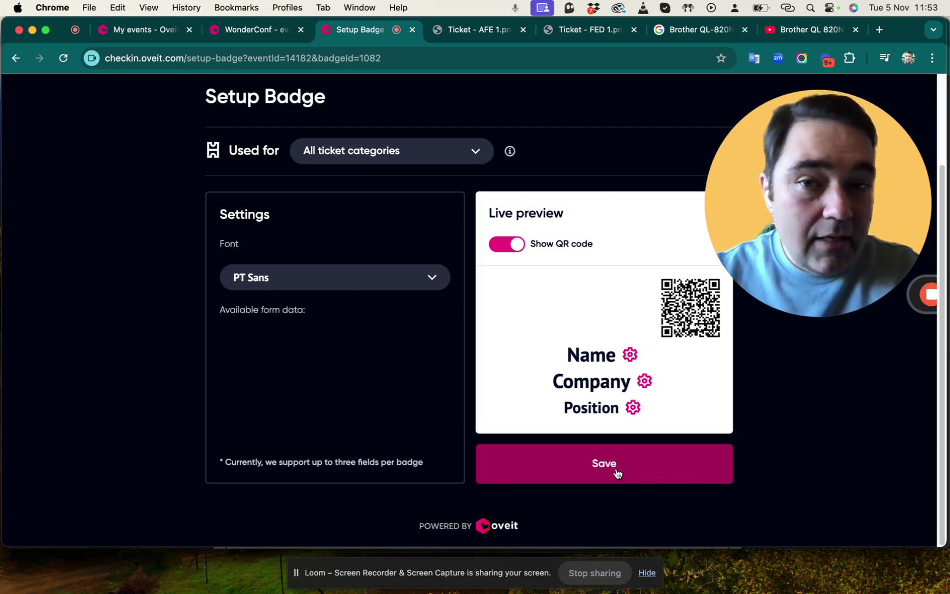
scroll(202, 289, "up", 3)
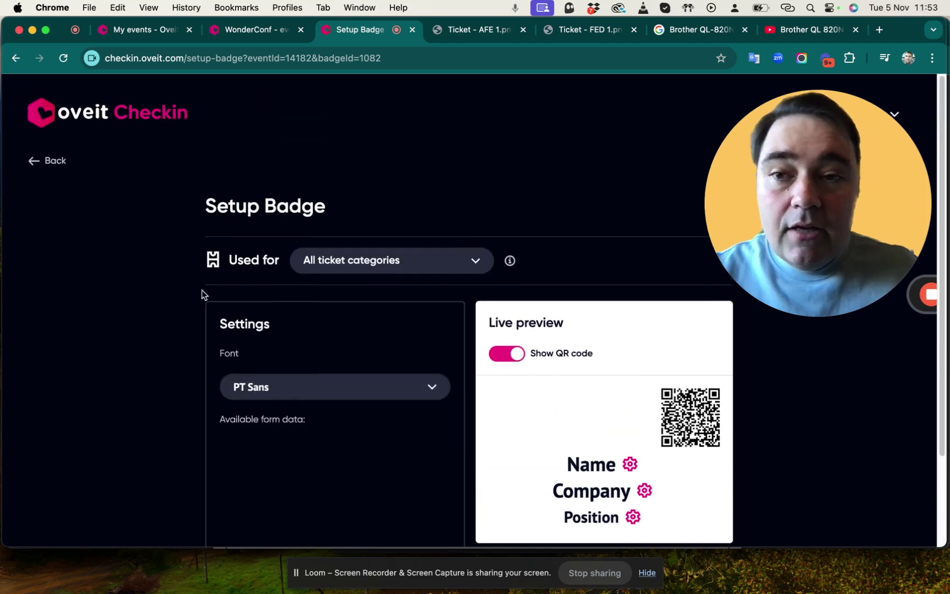
left_click(32, 167)
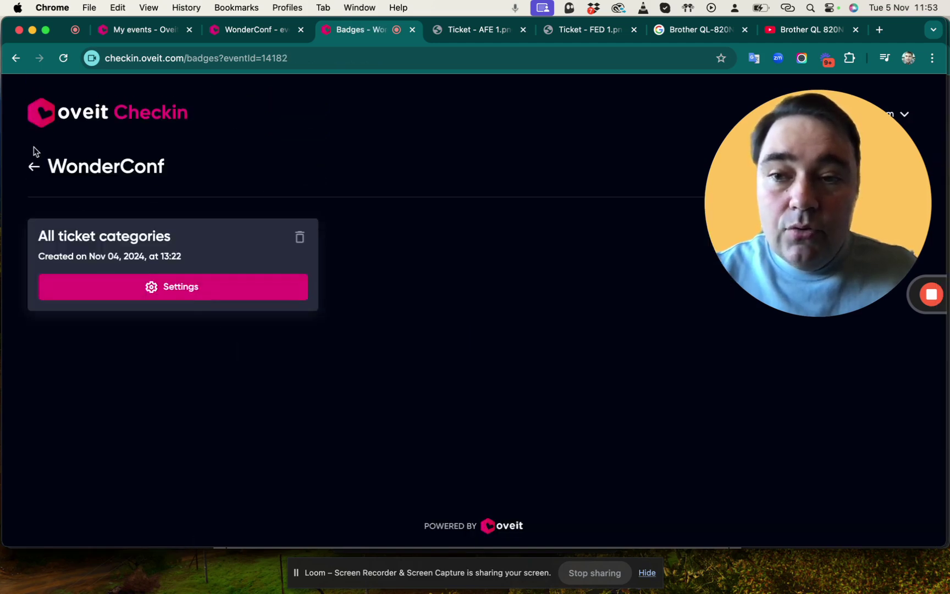
View WonderConf's ticket scanning page and return to the event list.
left_click(33, 168)
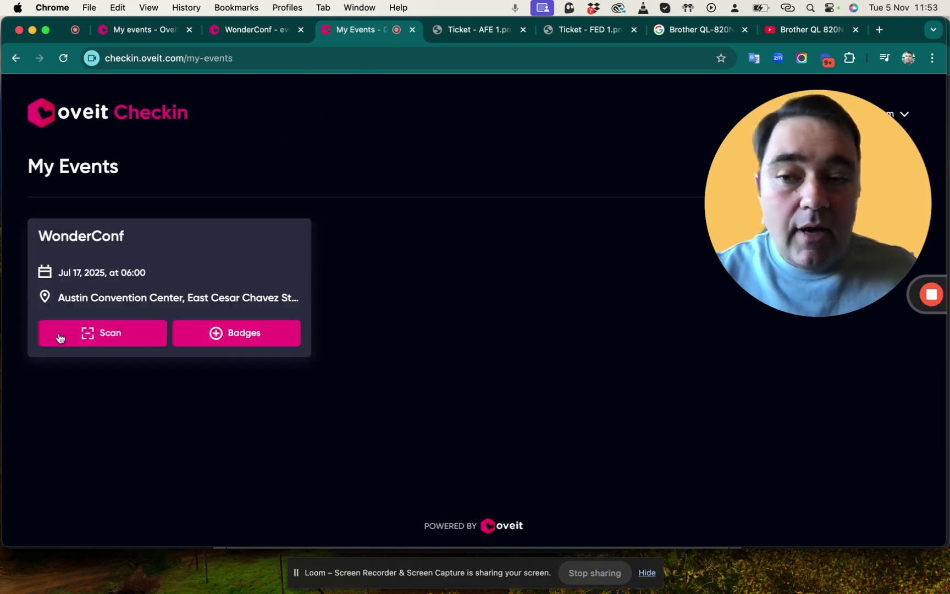
left_click(99, 336)
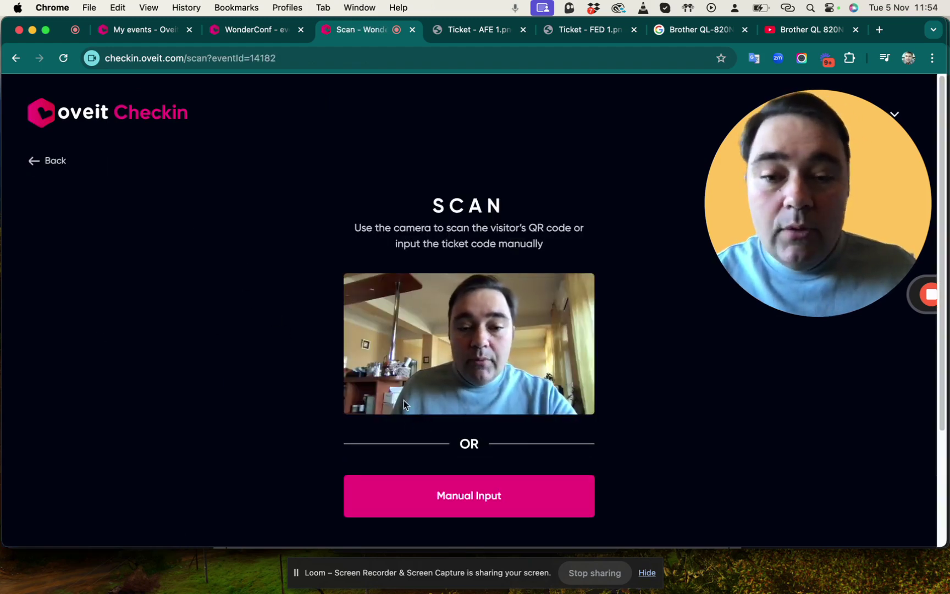
left_click(47, 160)
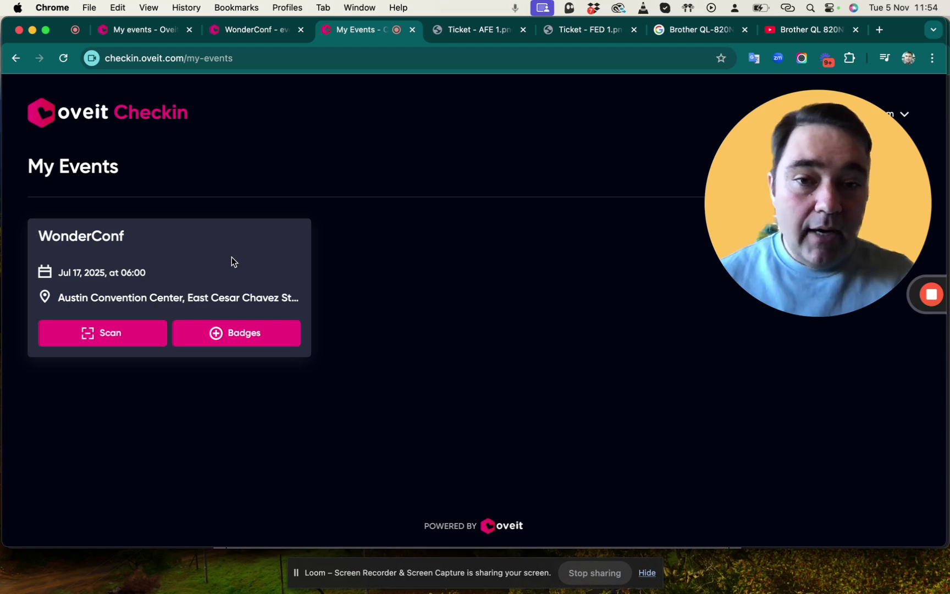
Switch to the scrcpy phone mirror and move its window clear of the WonderConf event card.
left_click_drag(813, 184, 21, 453)
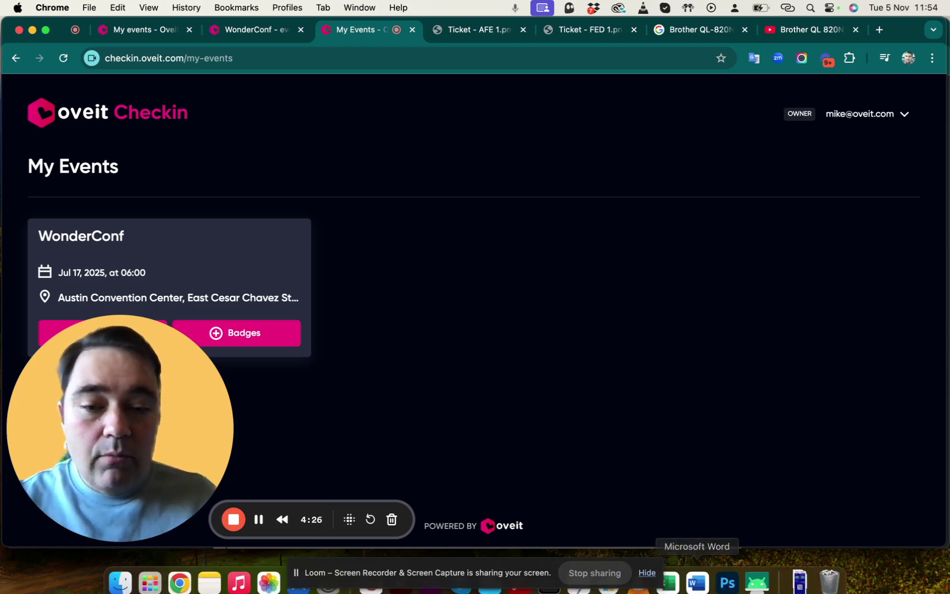
left_click(757, 583)
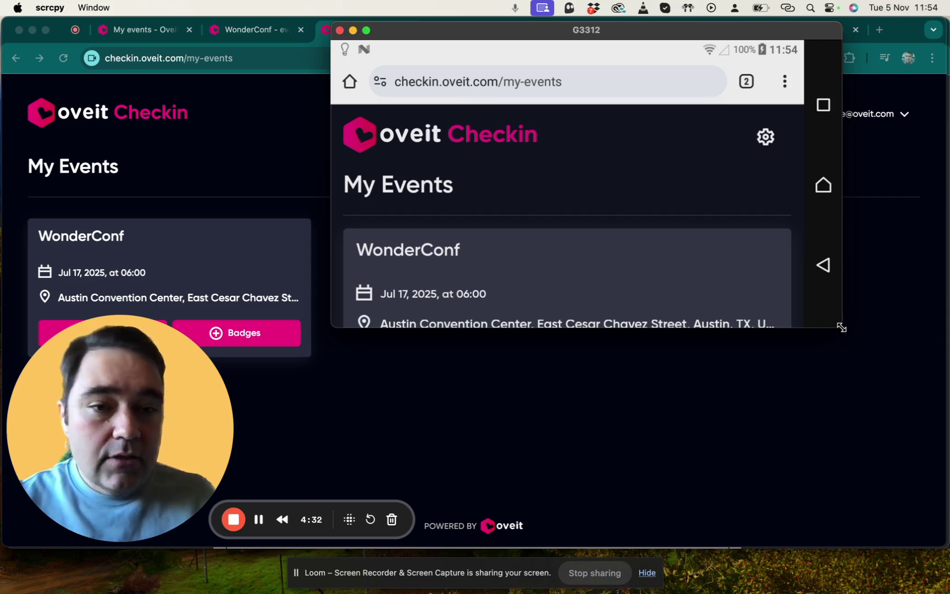
left_click_drag(841, 327, 875, 309)
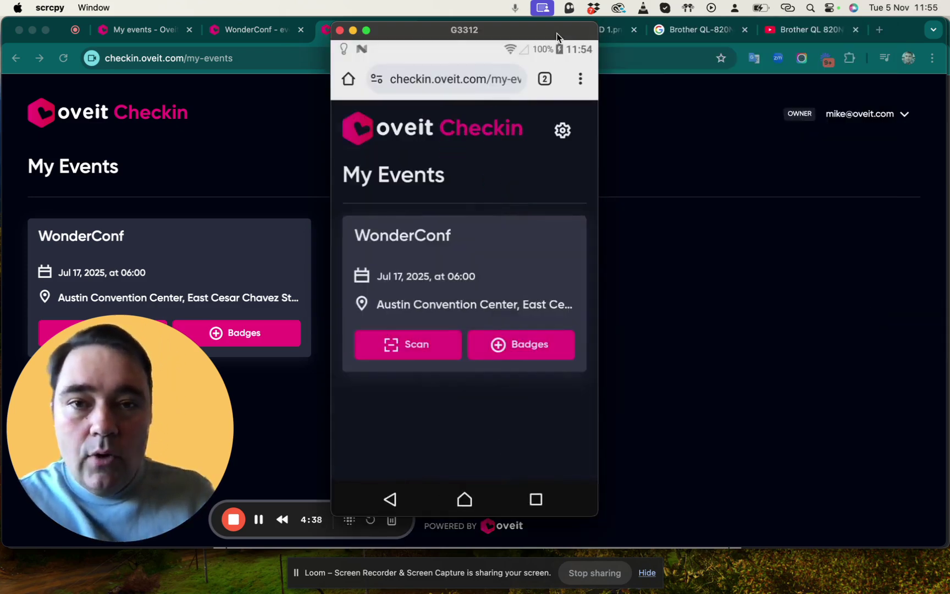
left_click_drag(557, 32, 892, 76)
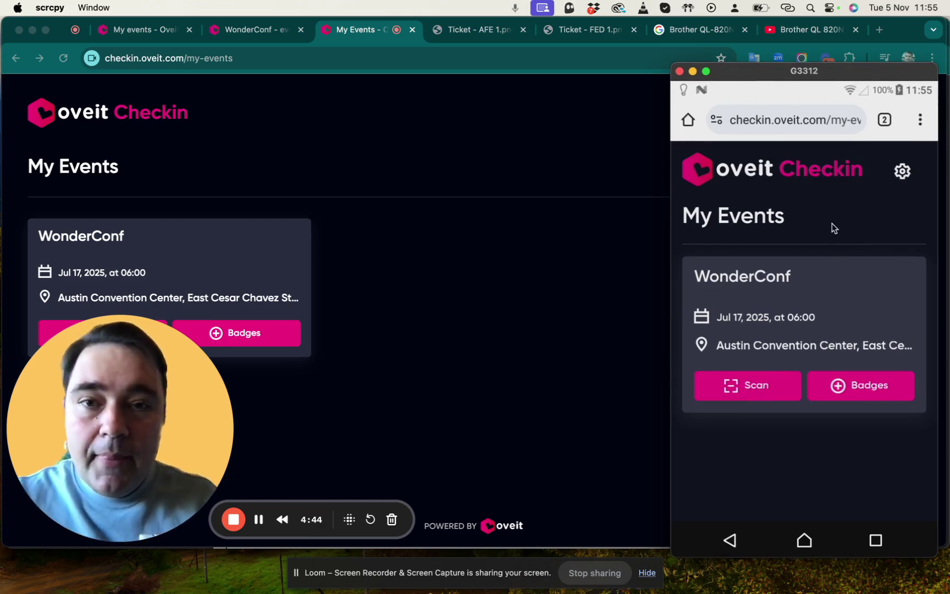
Switch to Chrome to display the AFE 1 ticket's QR code for scanning and return to scrcpy.
left_click(477, 31)
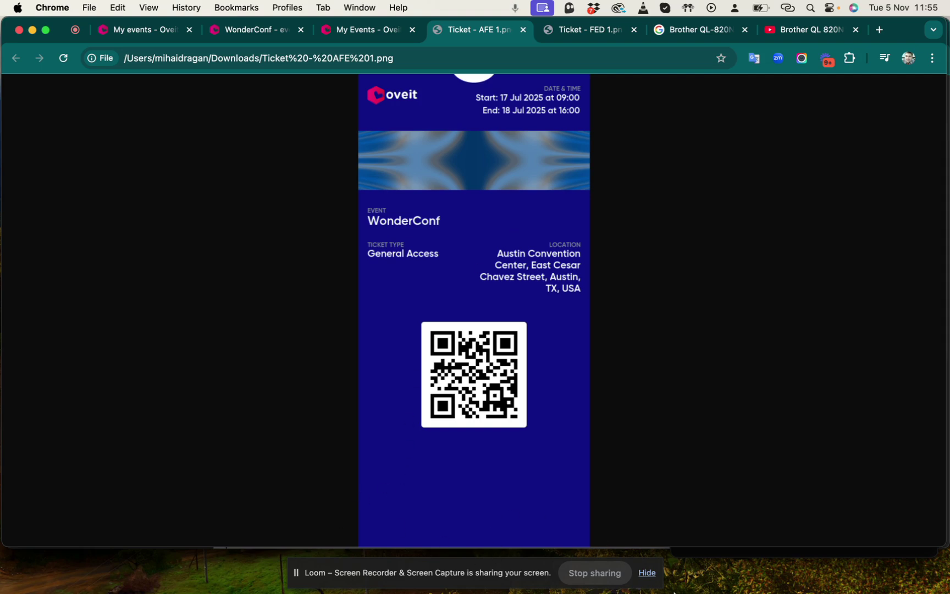
left_click(758, 575)
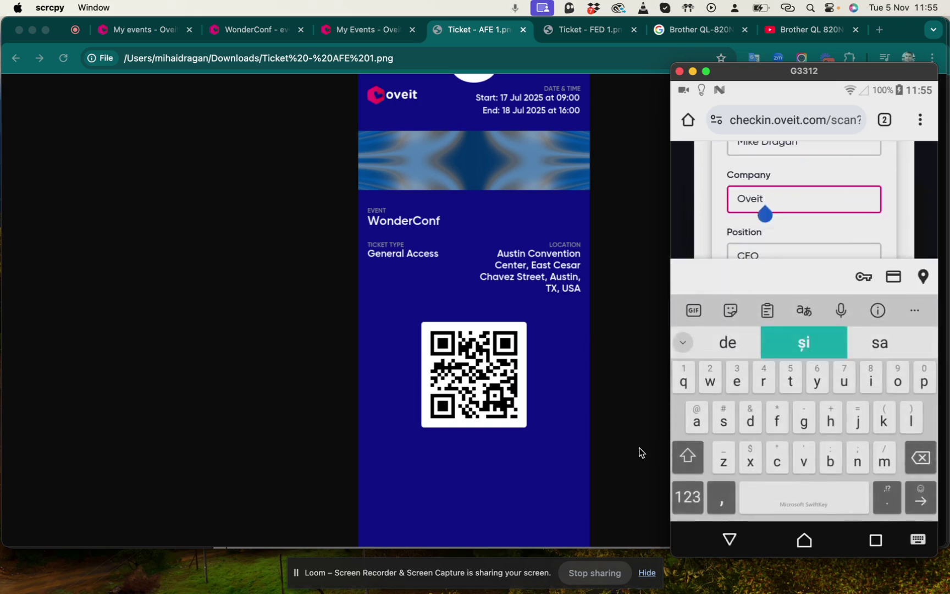
Save the attendee's company as Oveit printers in the mirrored check-in form and switch back to the My Events page in Chrome.
type("printers")
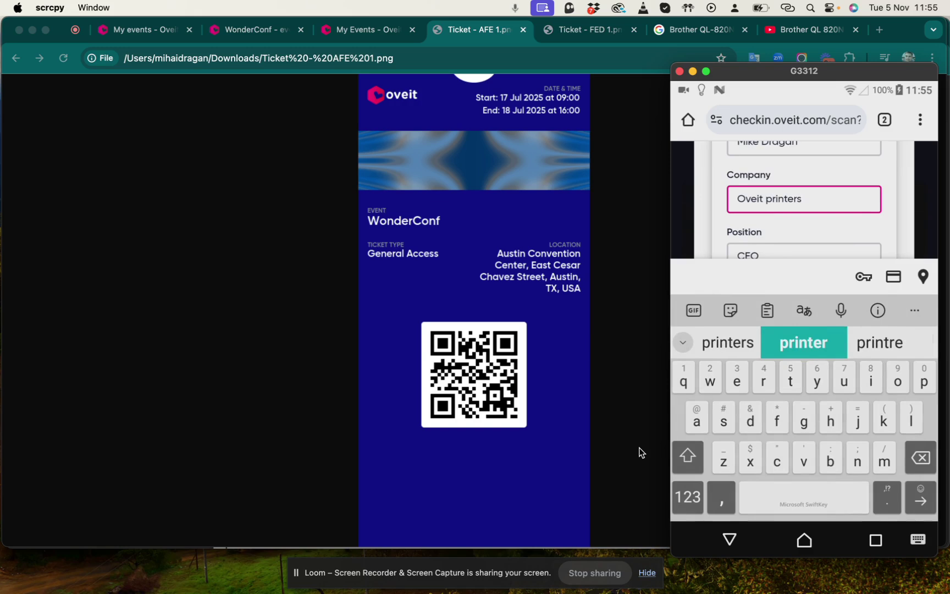
key("Return")
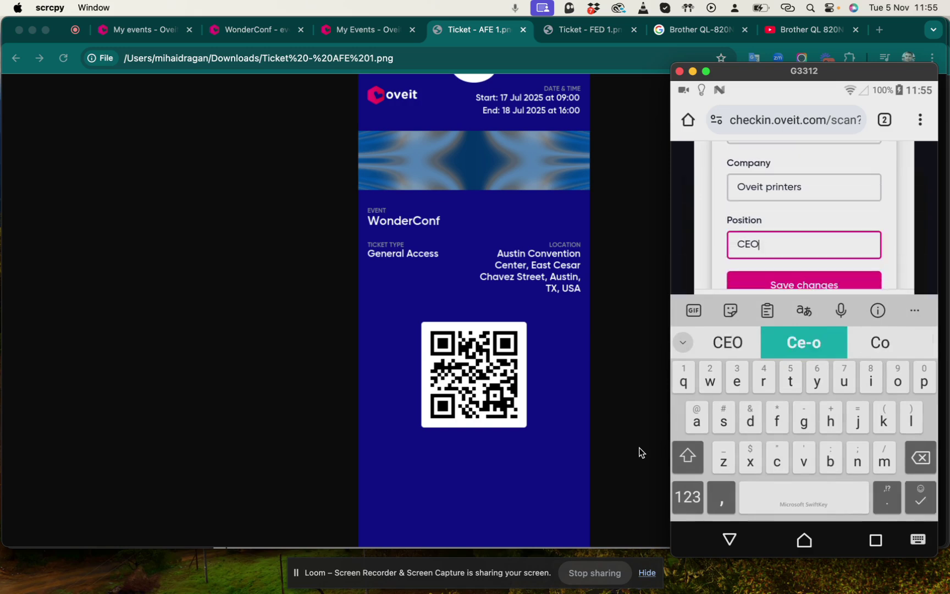
key("Return")
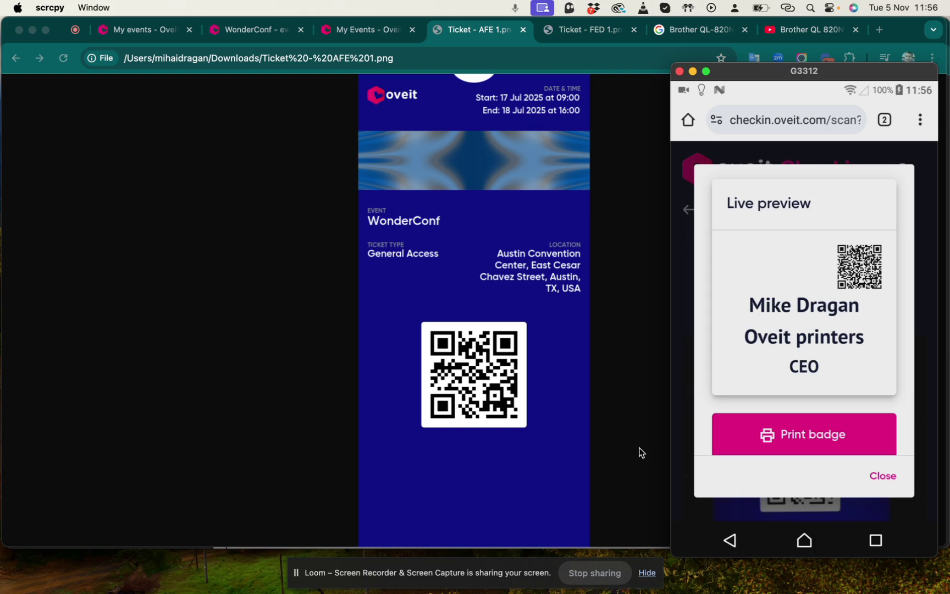
left_click(371, 34)
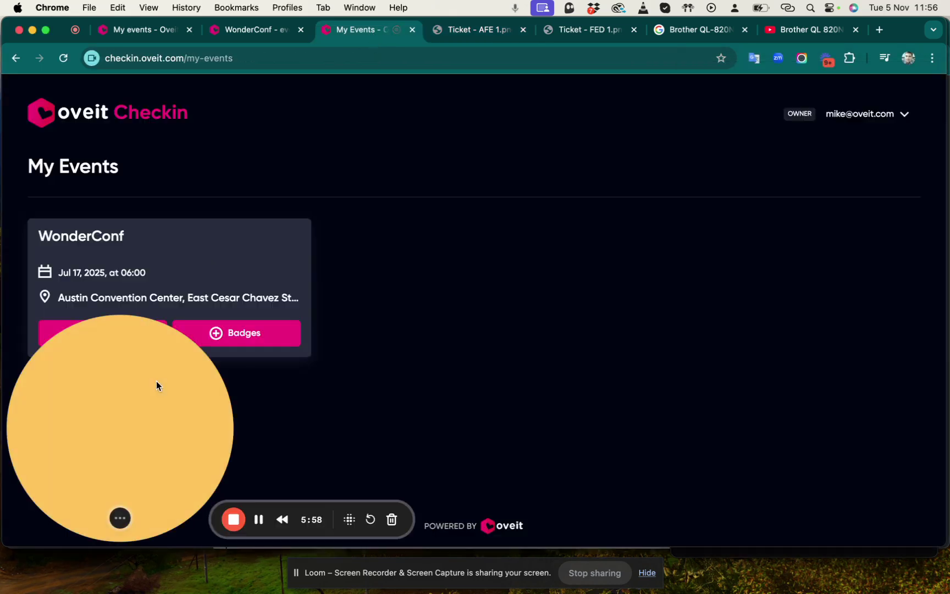
Play the Brother QL 820NWB label printer video on YouTube from near its midpoint-free opening section.
left_click_drag(156, 381, 730, 318)
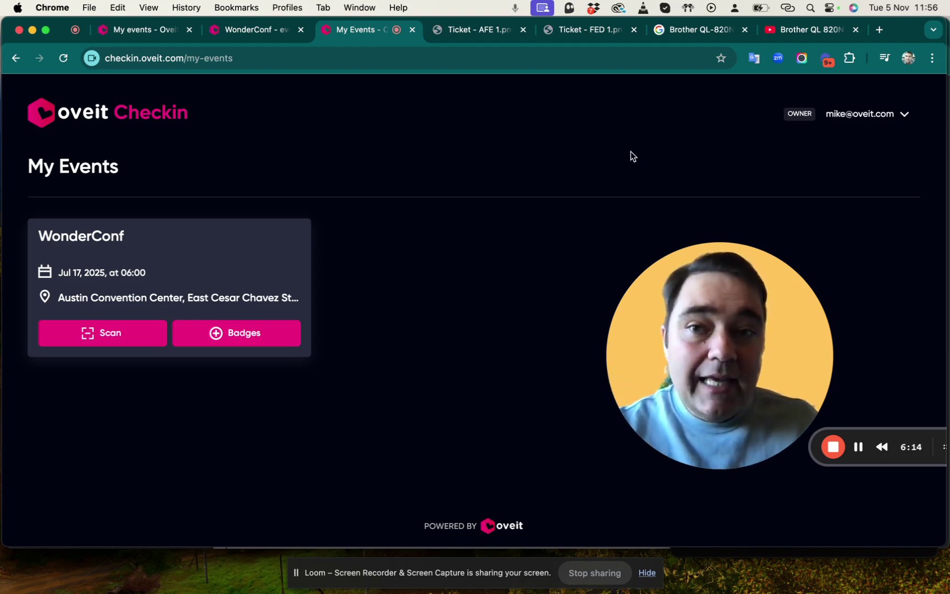
left_click(785, 29)
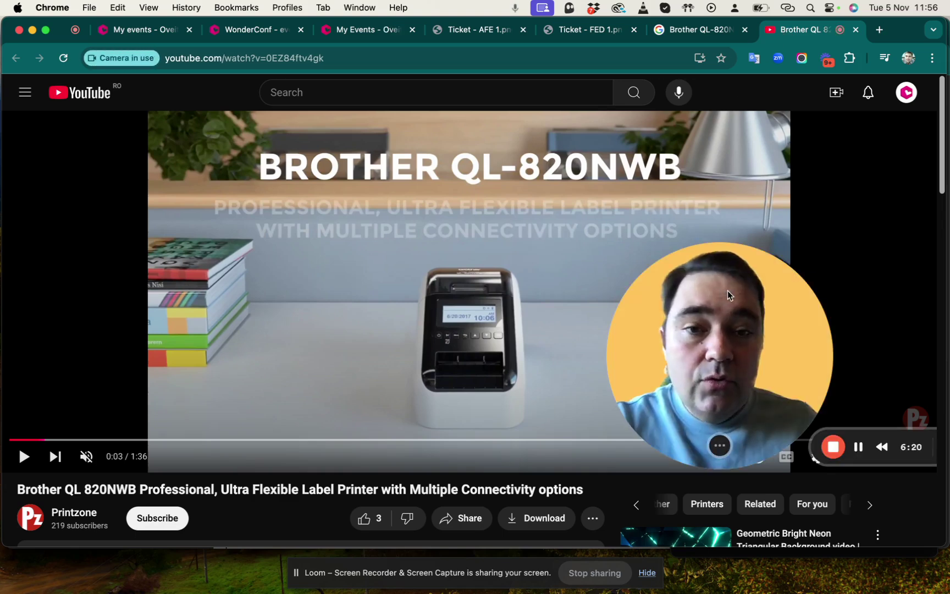
left_click_drag(743, 290, 898, 251)
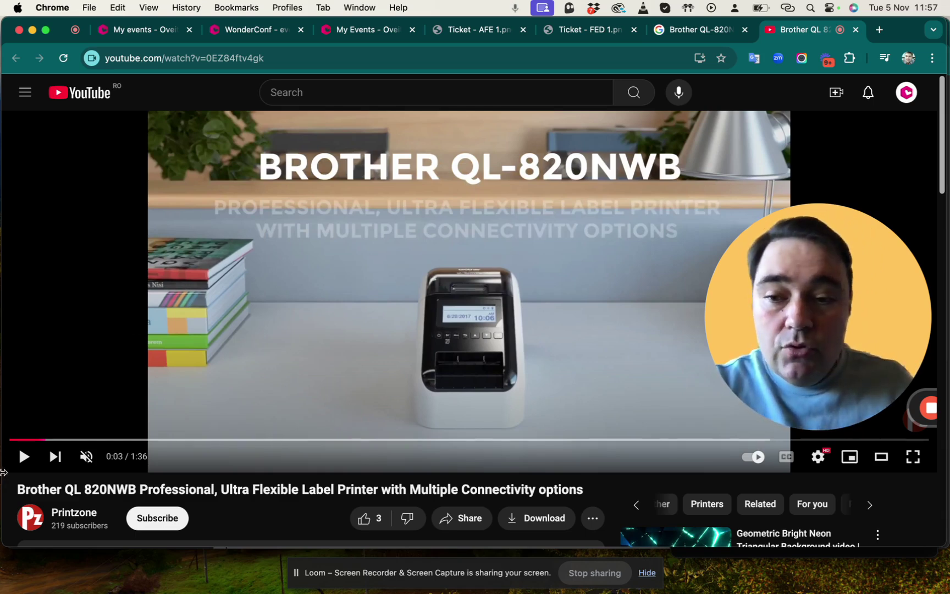
left_click(167, 440)
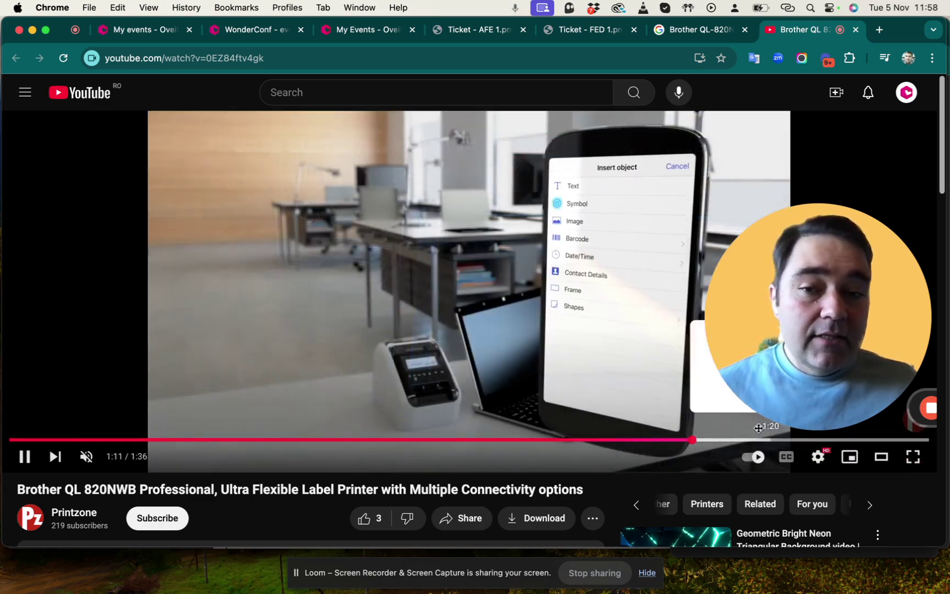
Review WonderConf's public event page and start a reservation to show the registration form with its email address field active.
left_click(258, 31)
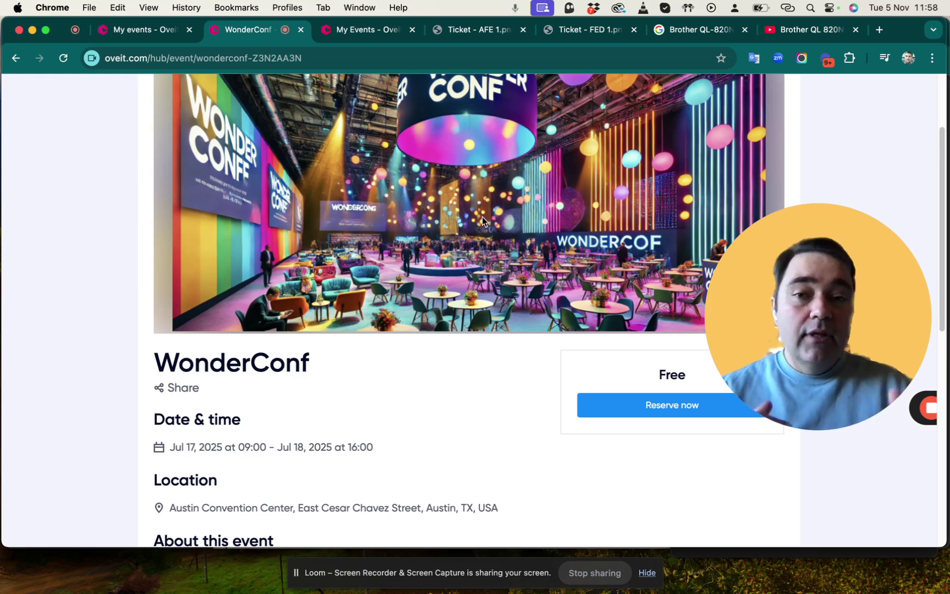
scroll(483, 220, "up", 4)
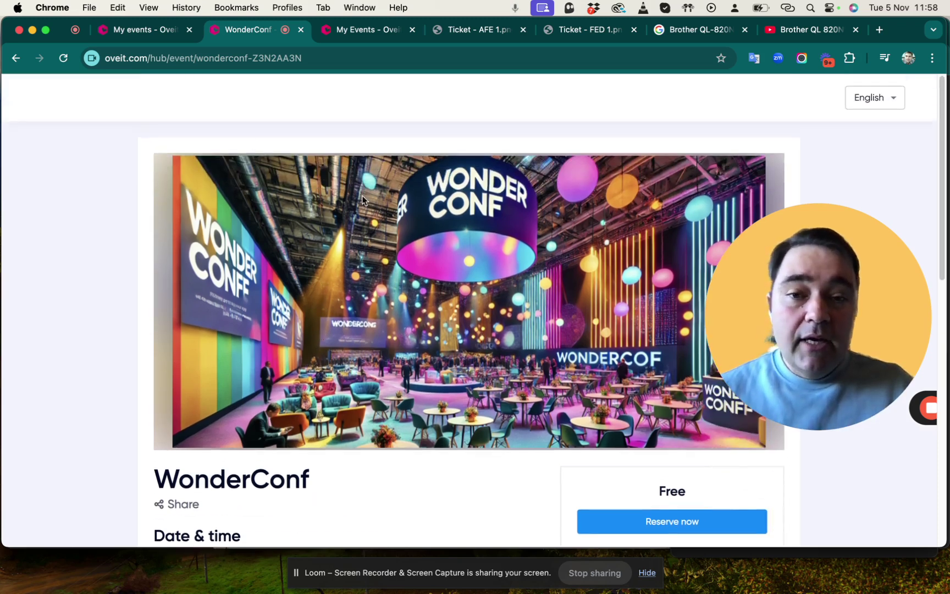
scroll(381, 265, "down", 1)
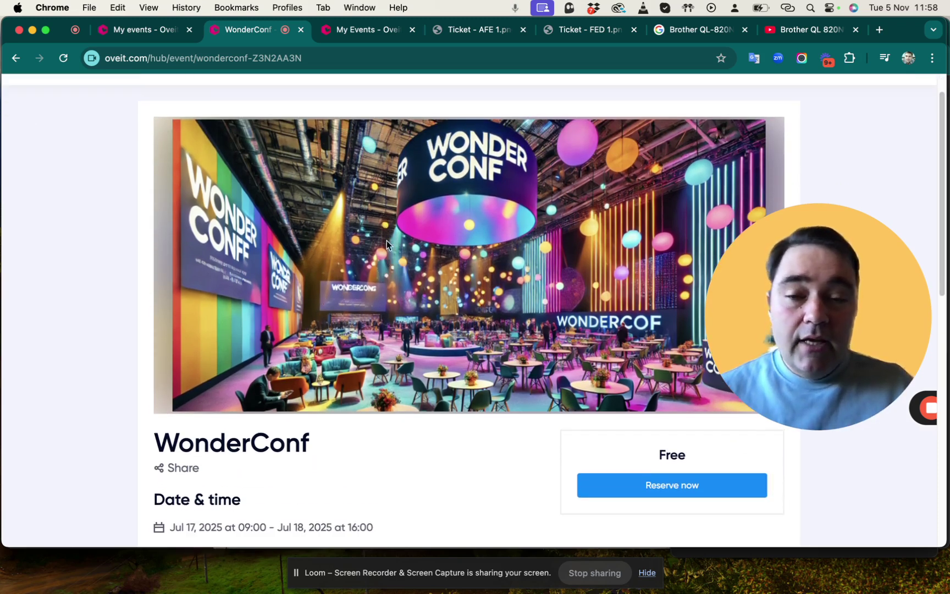
scroll(444, 269, "down", 1)
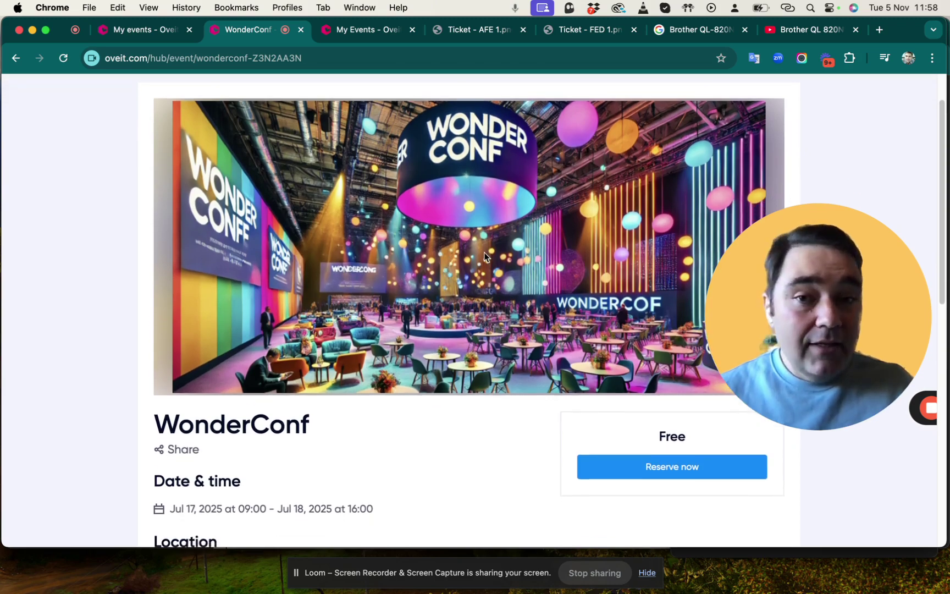
left_click(696, 465)
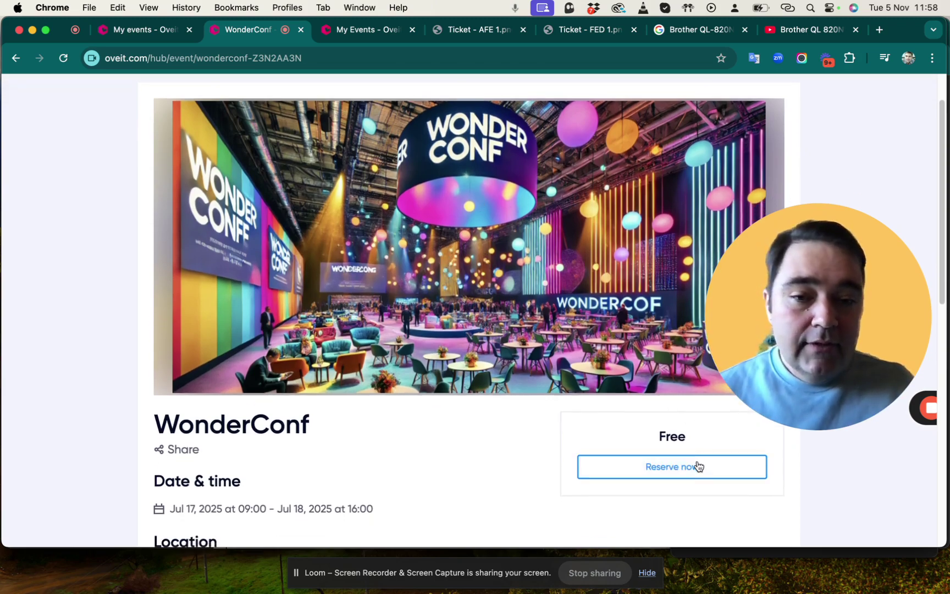
scroll(457, 186, "down", 3)
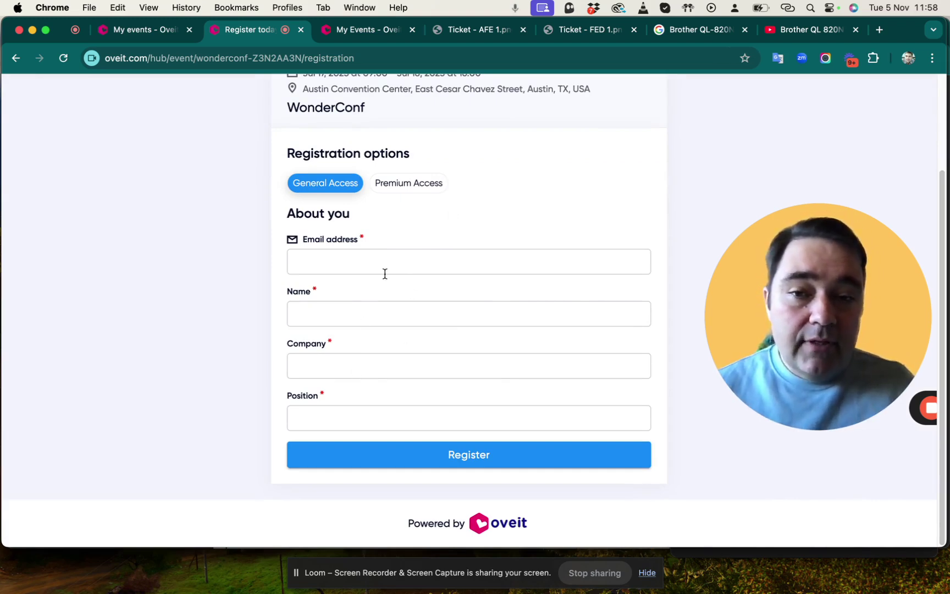
left_click(337, 273)
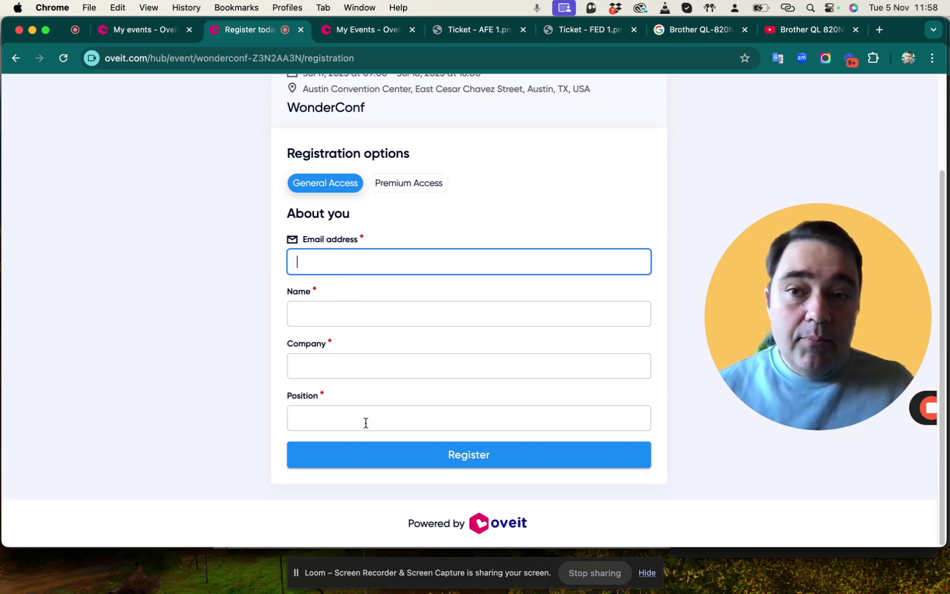
Open WonderConf for editing from the seller's event list and view its registration form fields.
left_click(151, 34)
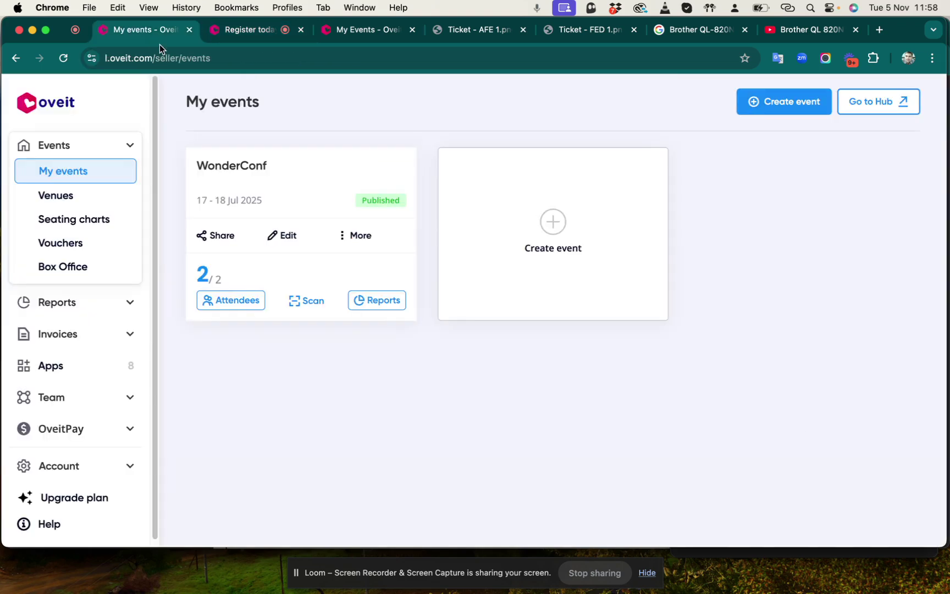
left_click(281, 239)
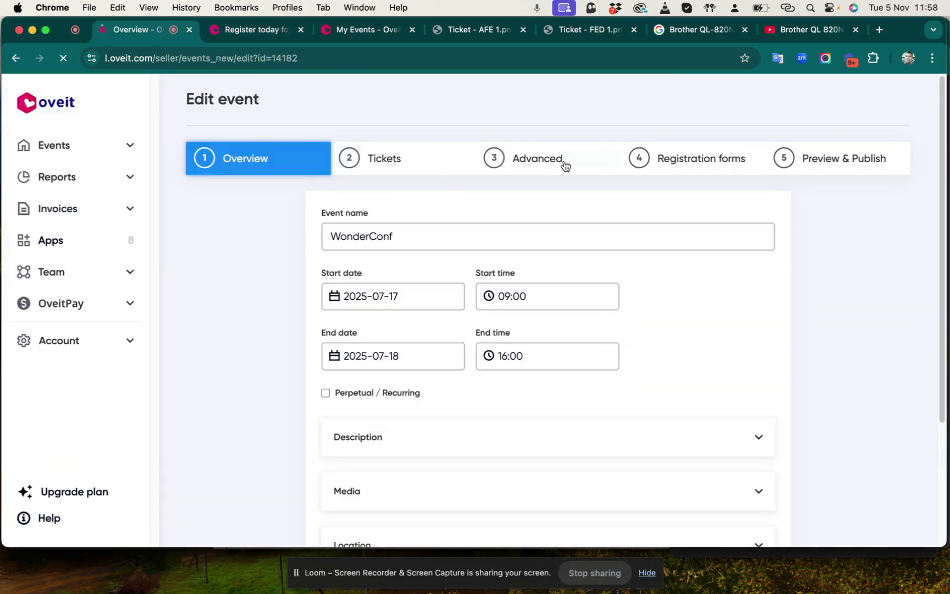
left_click(678, 159)
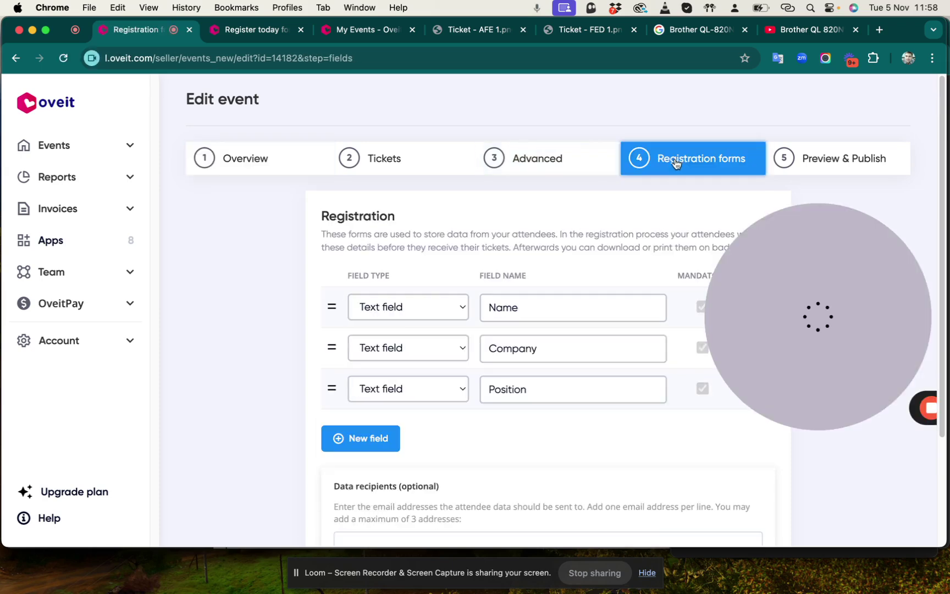
left_click_drag(881, 354, 888, 388)
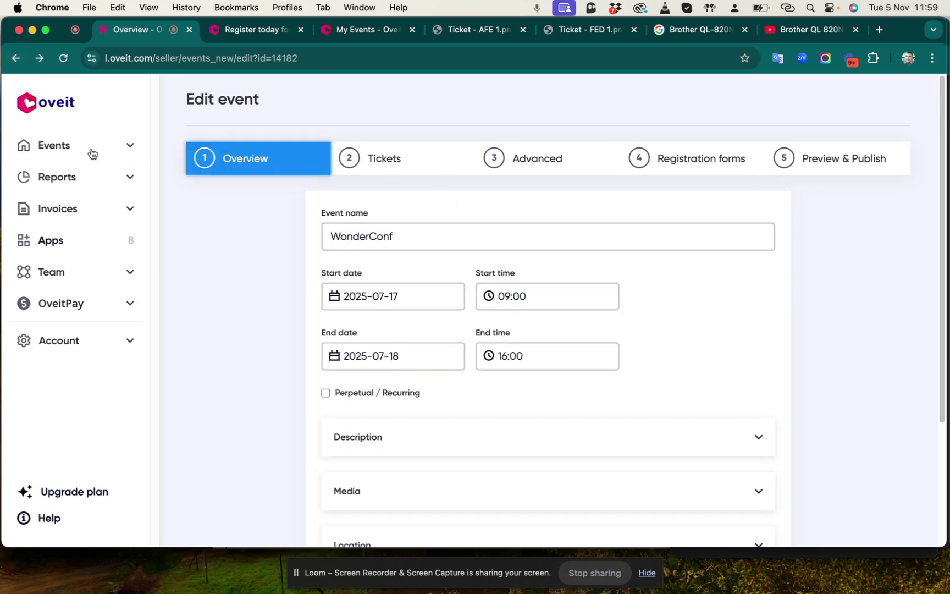
Return to the seller's event list, open WonderConf's attendee list and view the first attendee's visitor details.
left_click(92, 153)
left_click(15, 58)
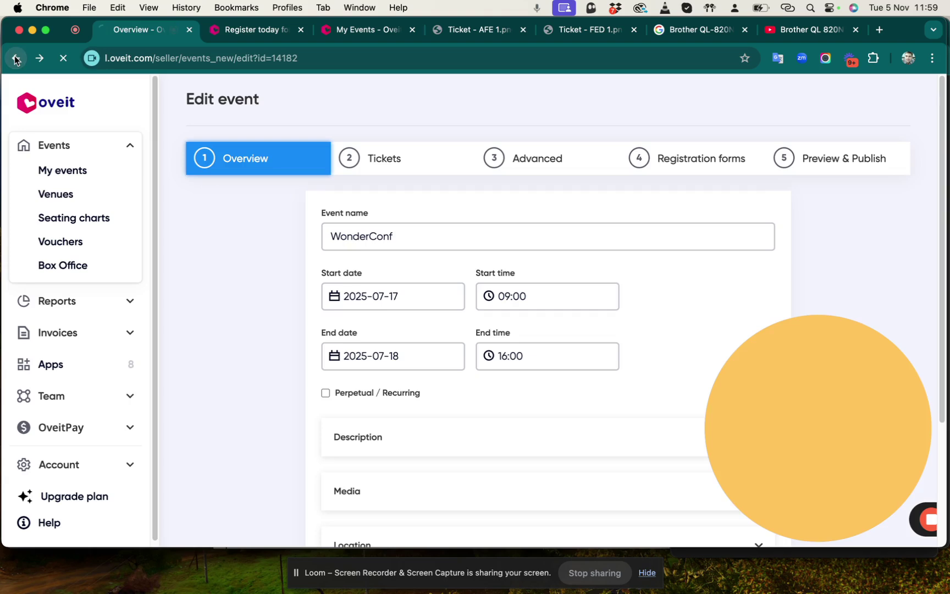
left_click(230, 302)
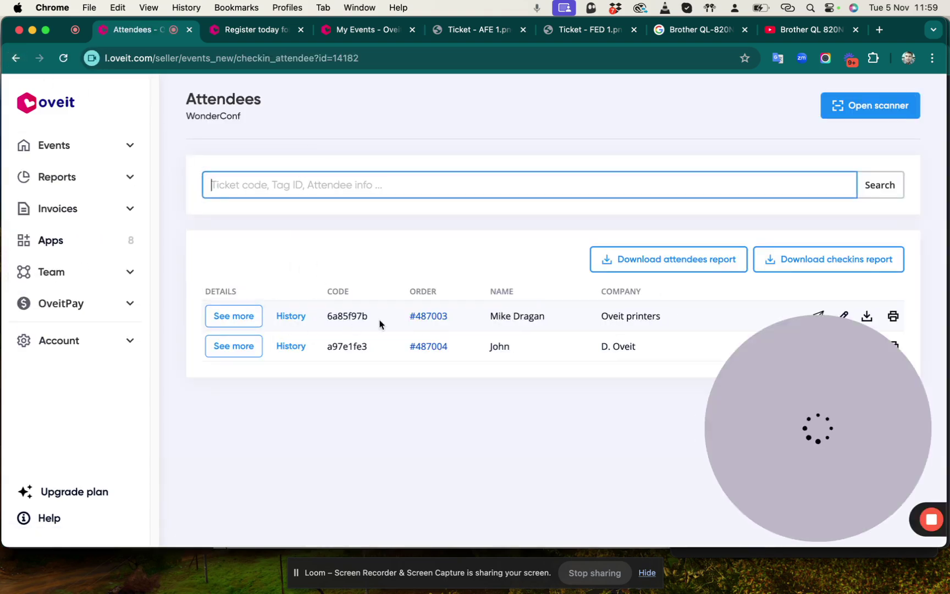
left_click(244, 319)
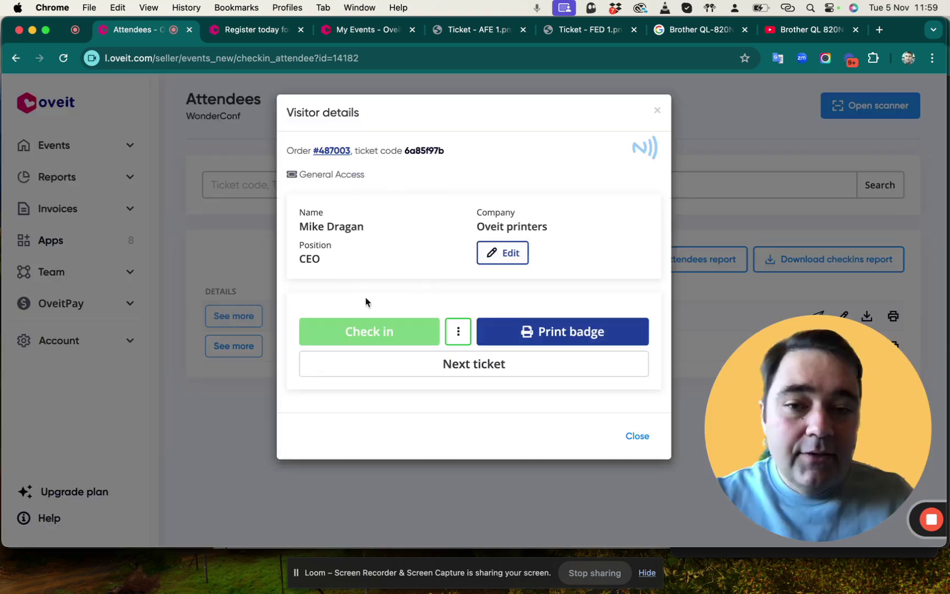